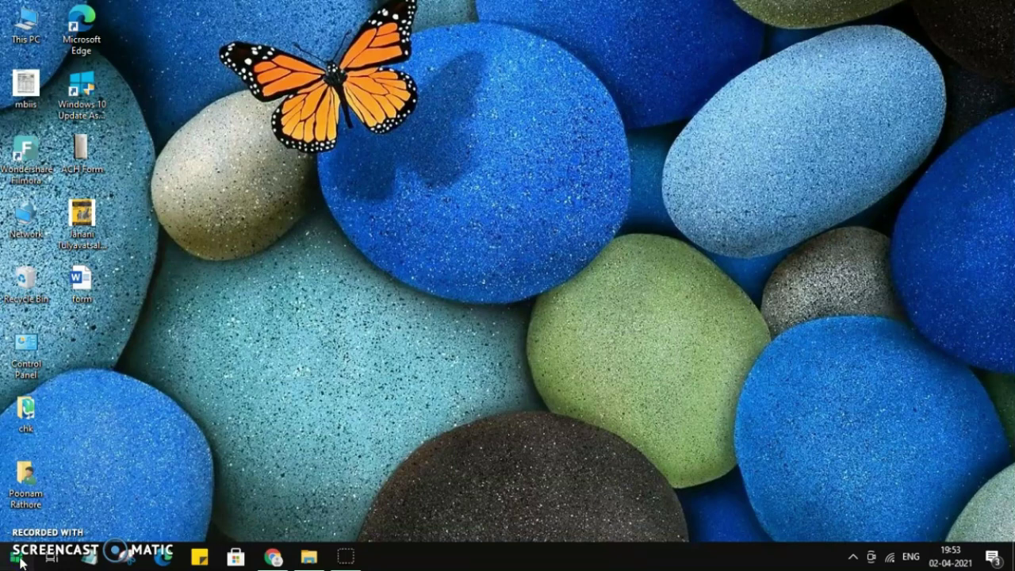
Step: Search Windows for 'paint' and launch the Paint app from the results
left_click(17, 558)
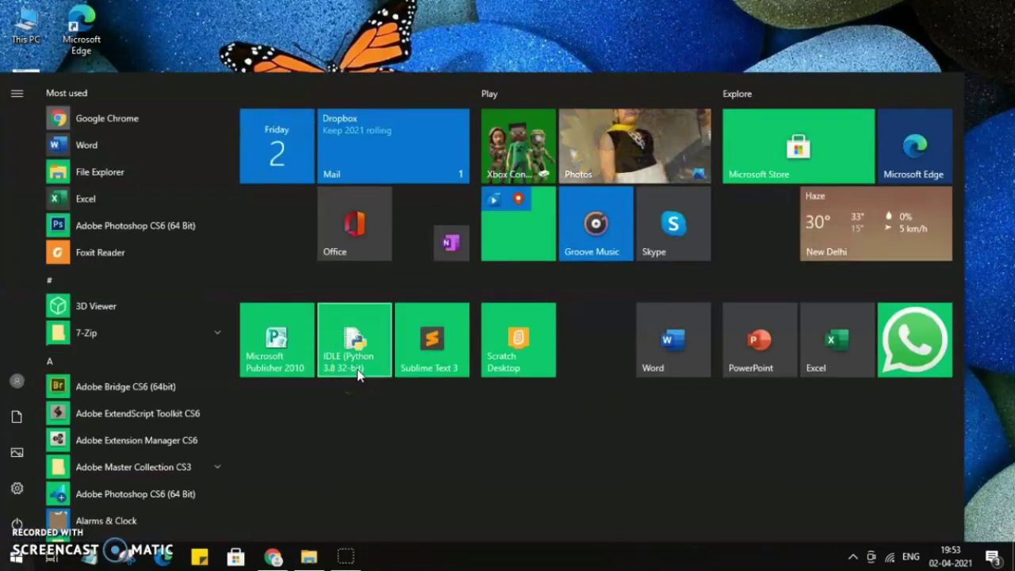
left_click(357, 369)
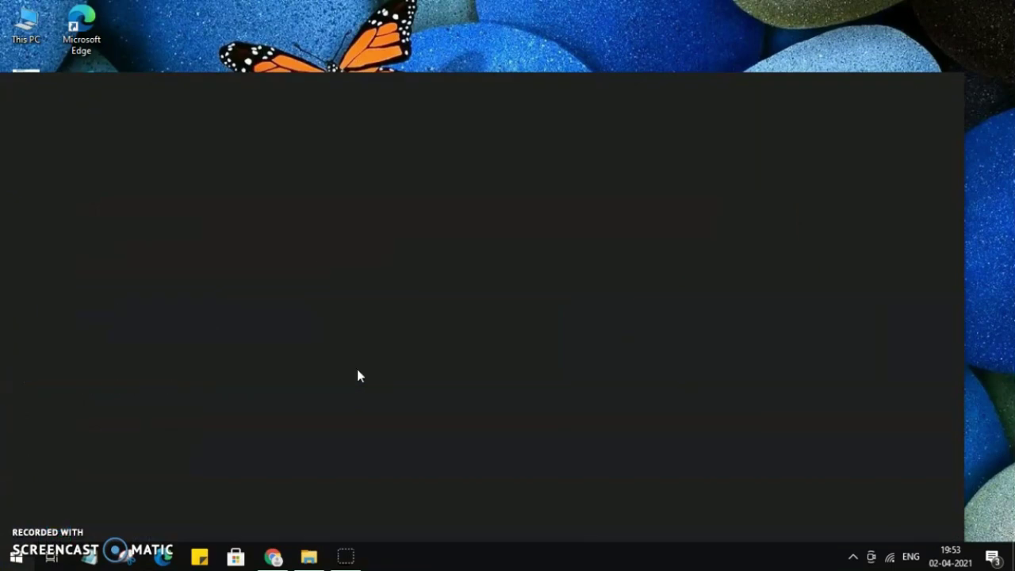
key("super")
type("paint")
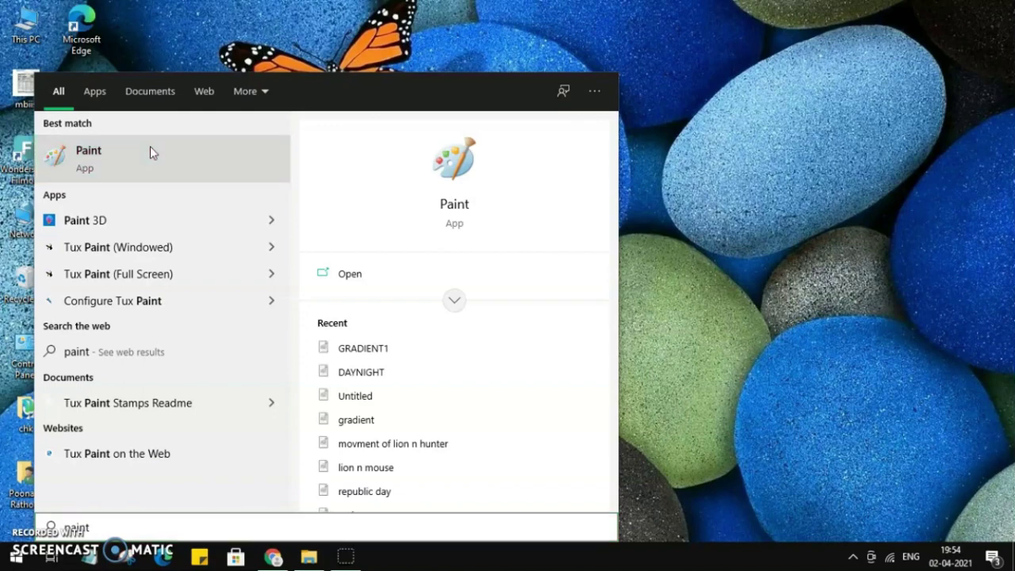
left_click(454, 157)
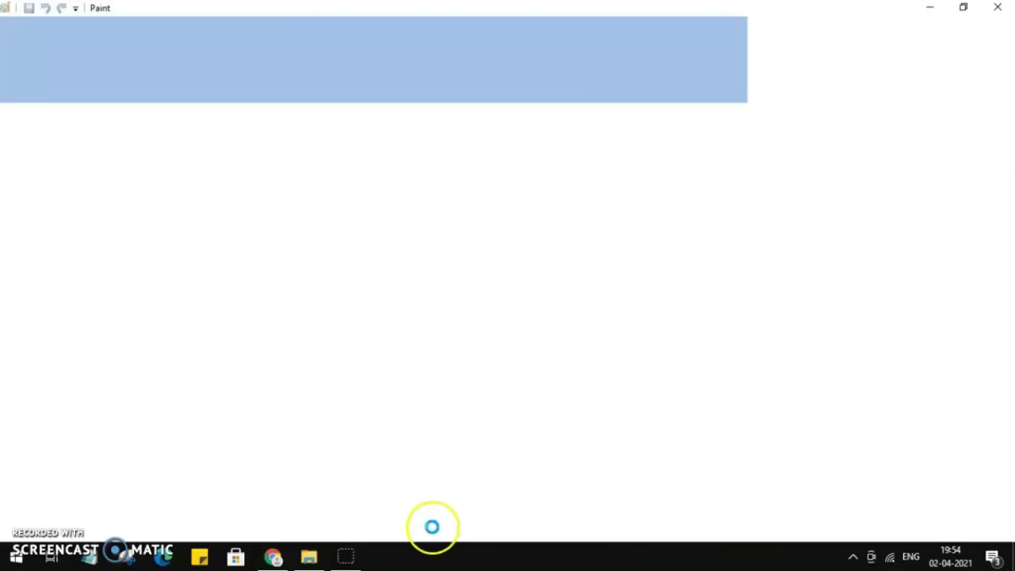
Step: Close the blank Untitled Paint window once it finishes loading
mouse_move(385, 551)
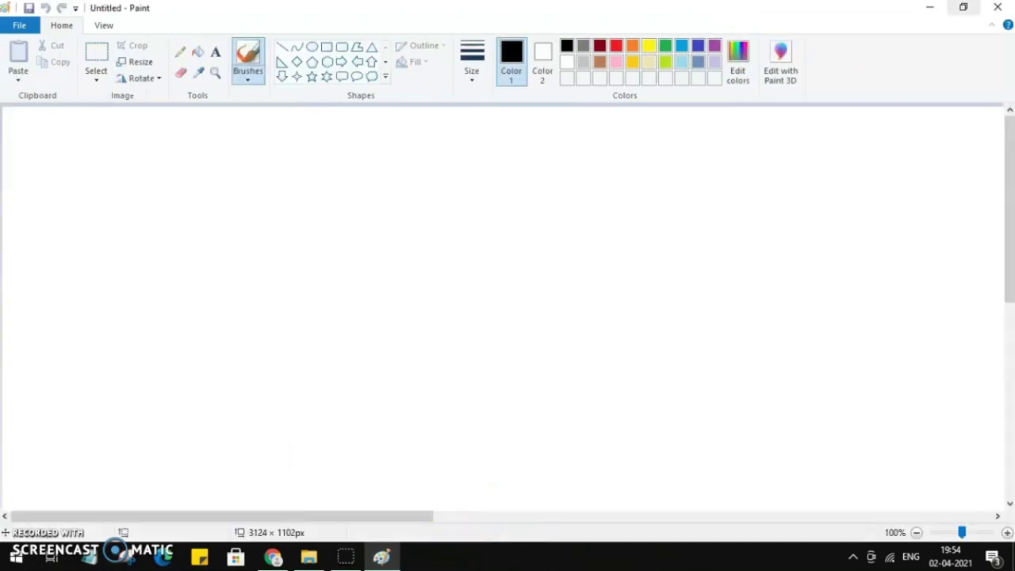
left_click(1000, 8)
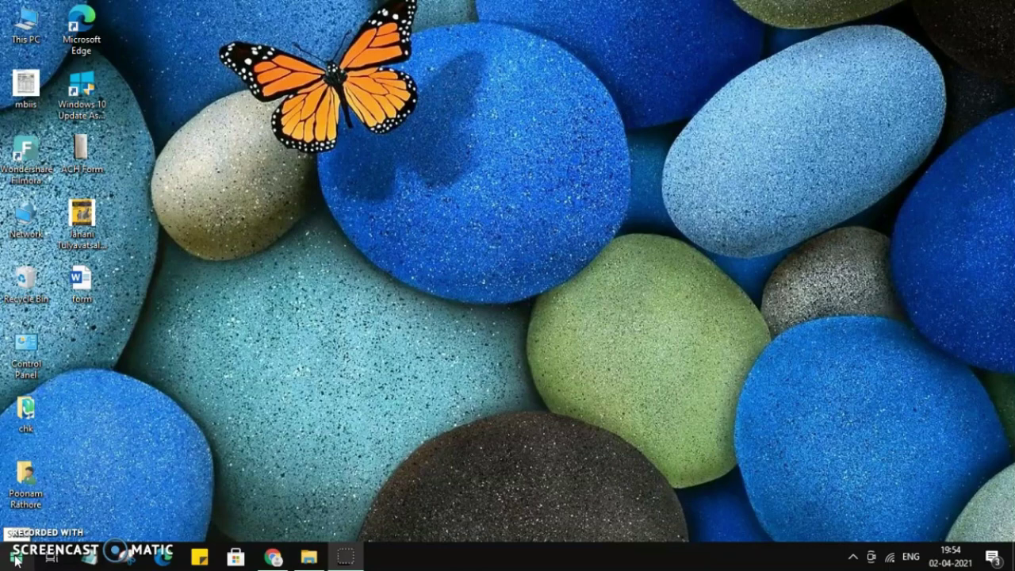
Step: Search for 'paint' and pin the Paint result to the Start menu
left_click(16, 559)
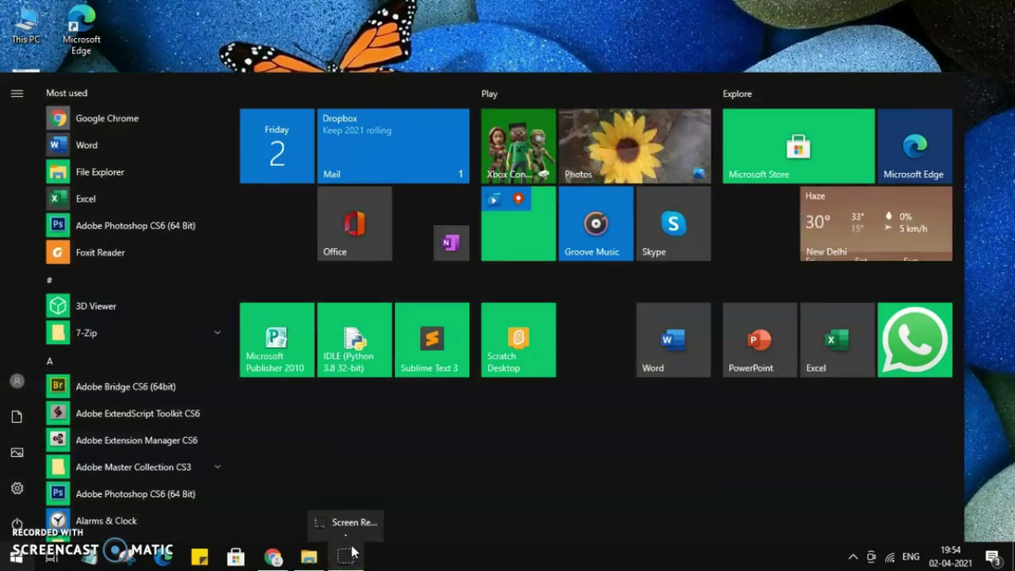
type("paint")
left_click(353, 538)
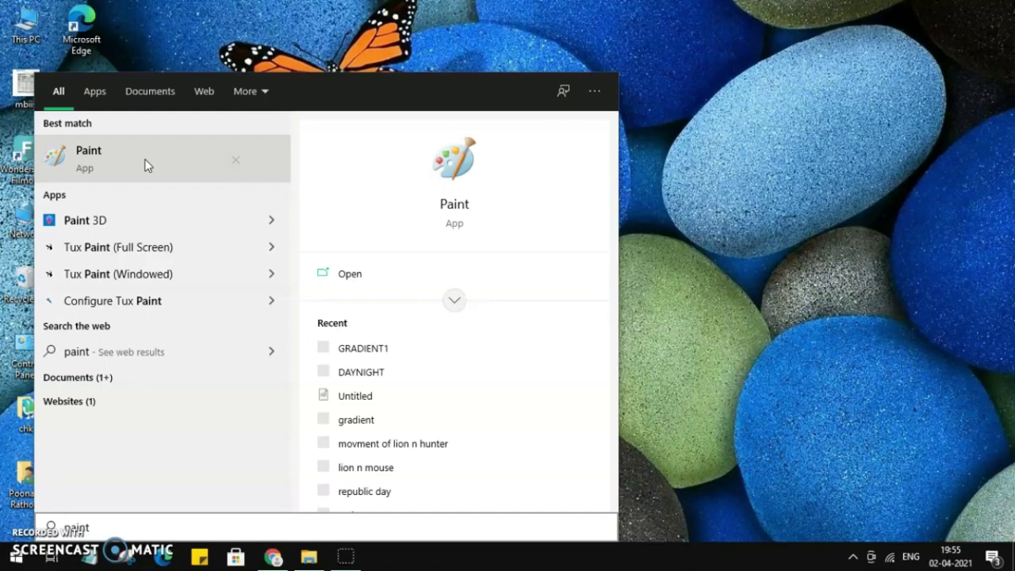
right_click(147, 165)
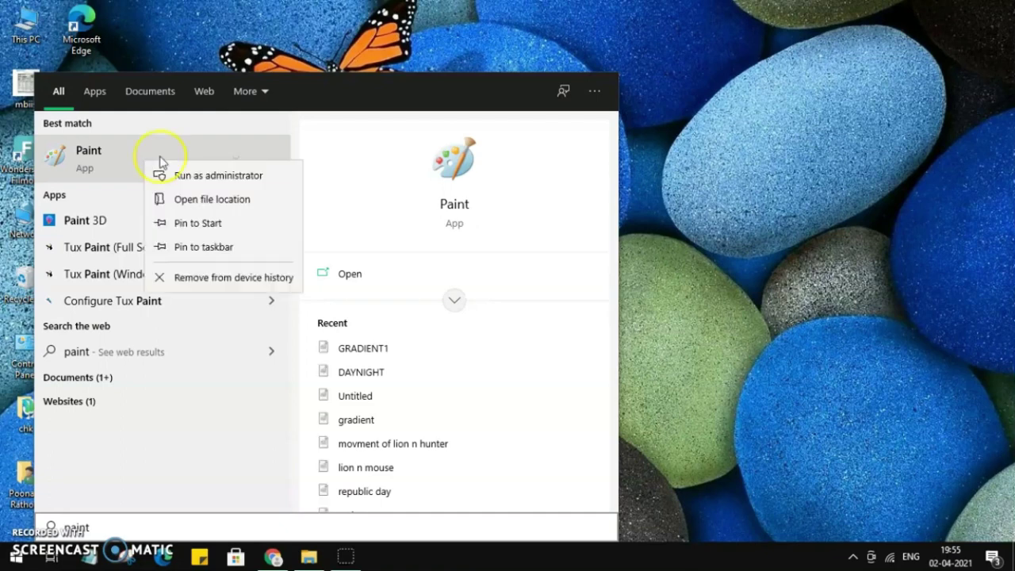
left_click(221, 226)
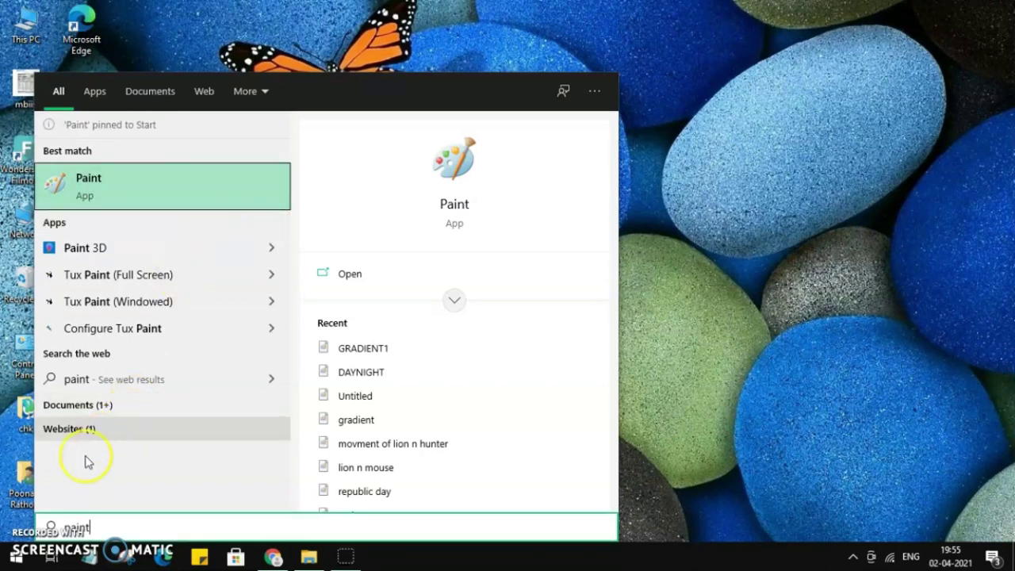
Step: Pin Paint to the taskbar as well and dismiss the search results
left_click(149, 184)
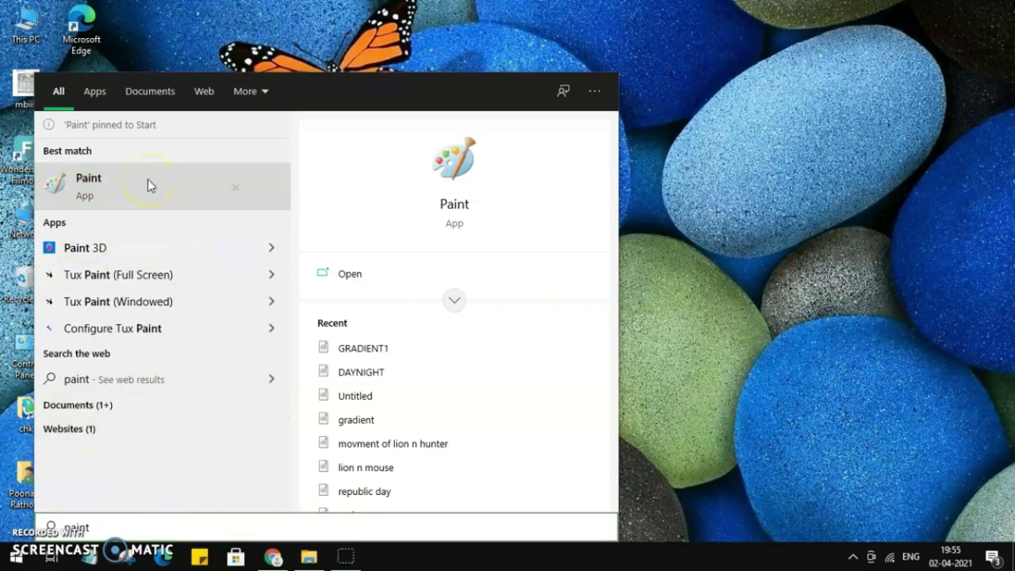
right_click(148, 185)
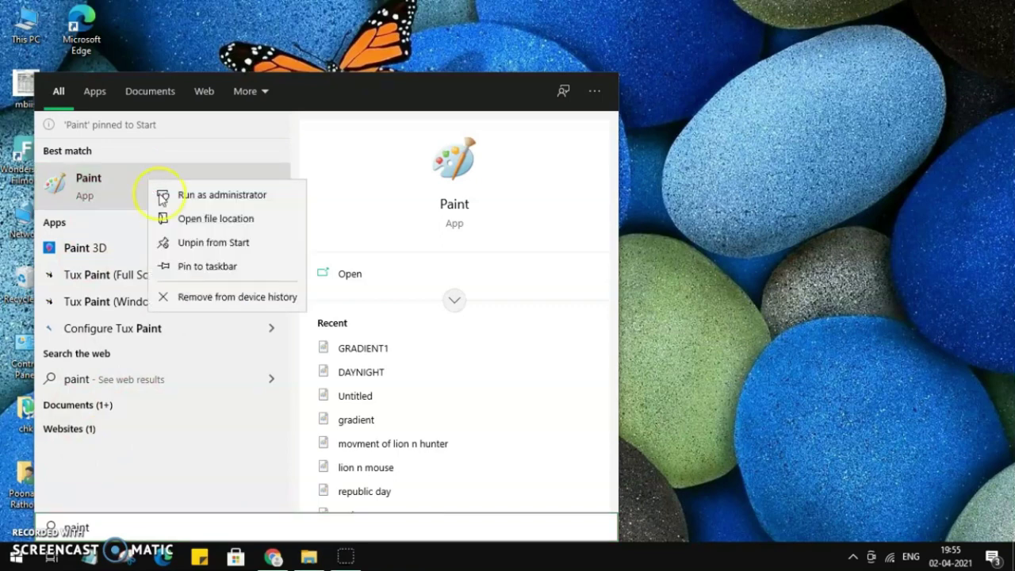
left_click(208, 265)
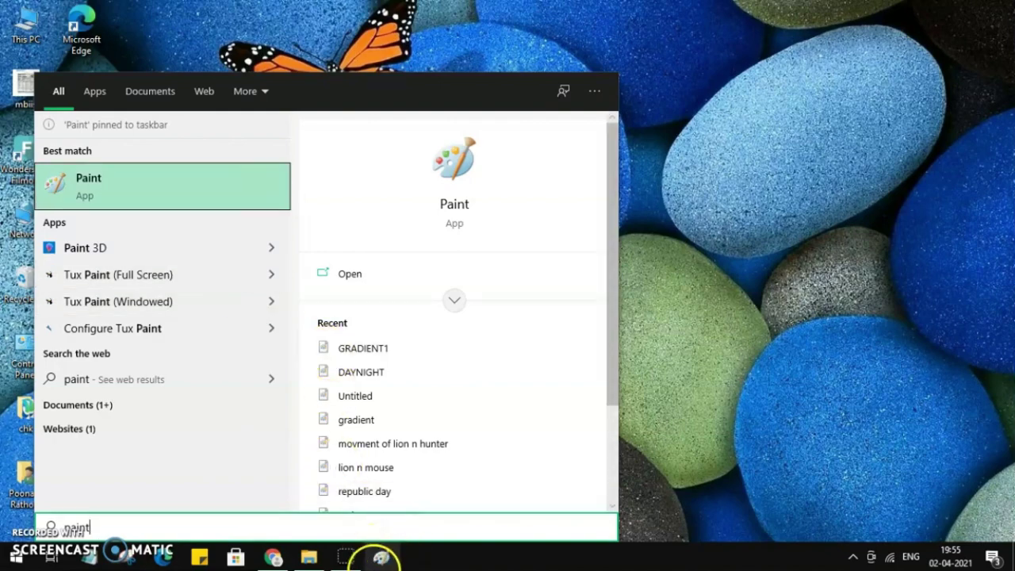
left_click(716, 444)
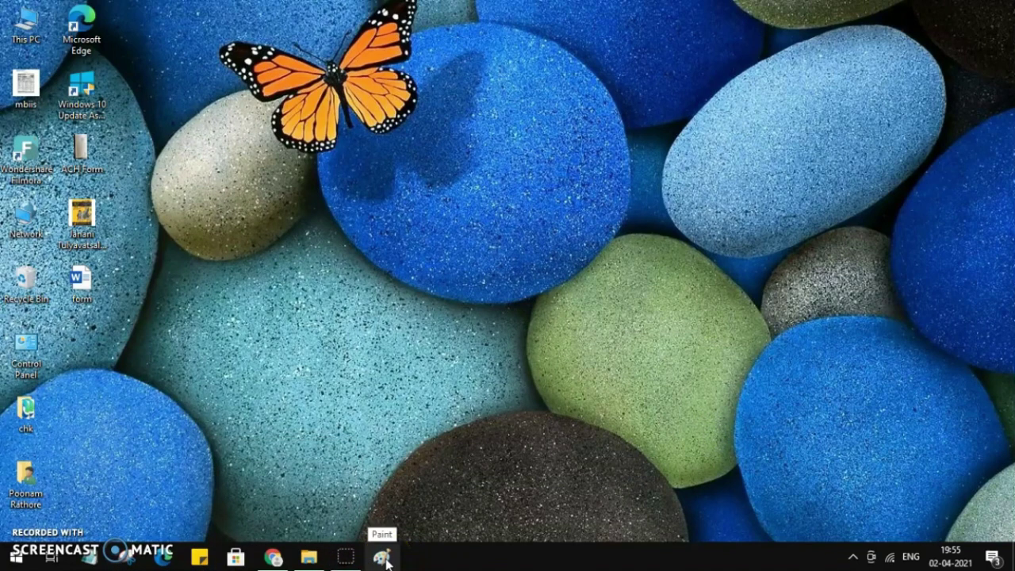
Step: Drag the Paint tile beside the Word tile in Start and launch Paint from it
left_click(16, 562)
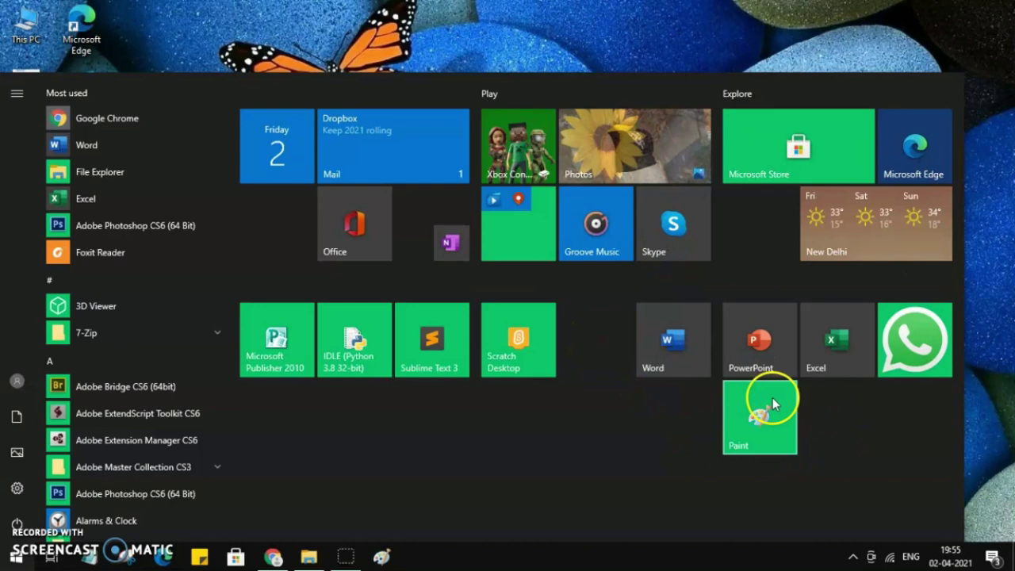
mouse_move(774, 405)
left_mouse_down()
mouse_move(675, 424)
mouse_move(608, 378)
mouse_move(594, 343)
left_mouse_up()
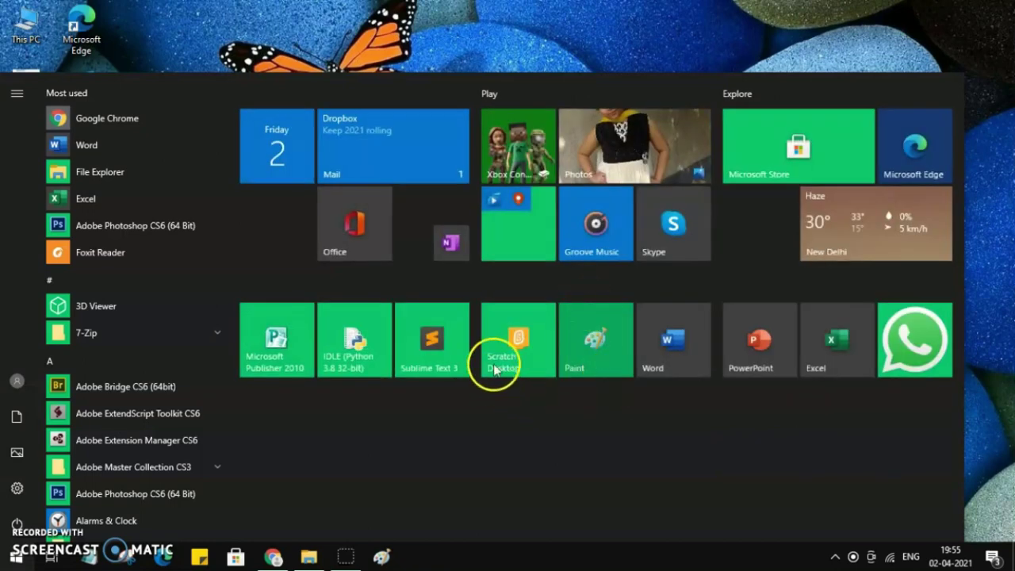
left_click(622, 332)
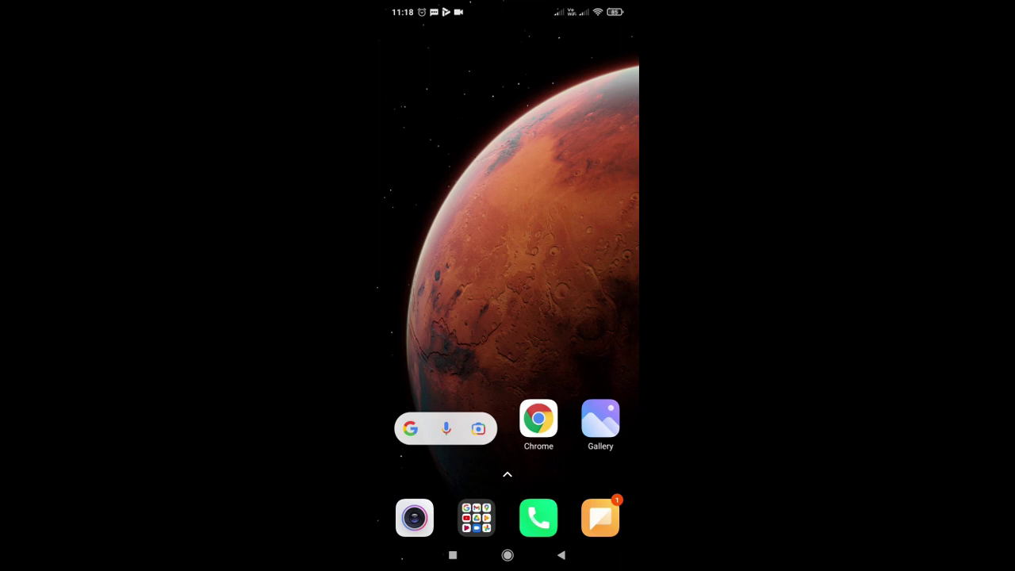
Step: Open the jspaint.app 'untitled - Paint' result from the 'paint browser version' Google search in Chrome
left_click(539, 418)
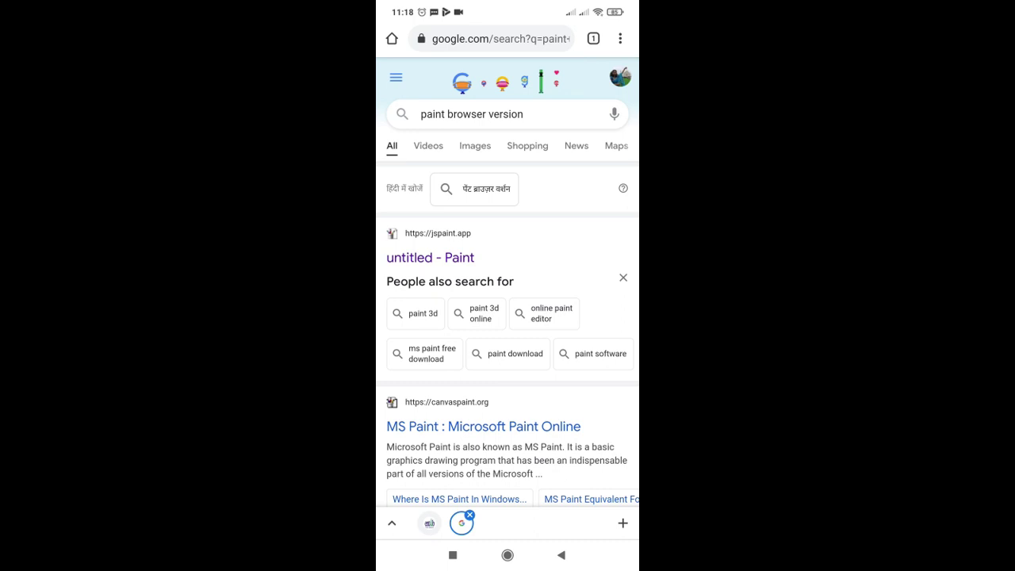
scroll(508, 283, "up", 5)
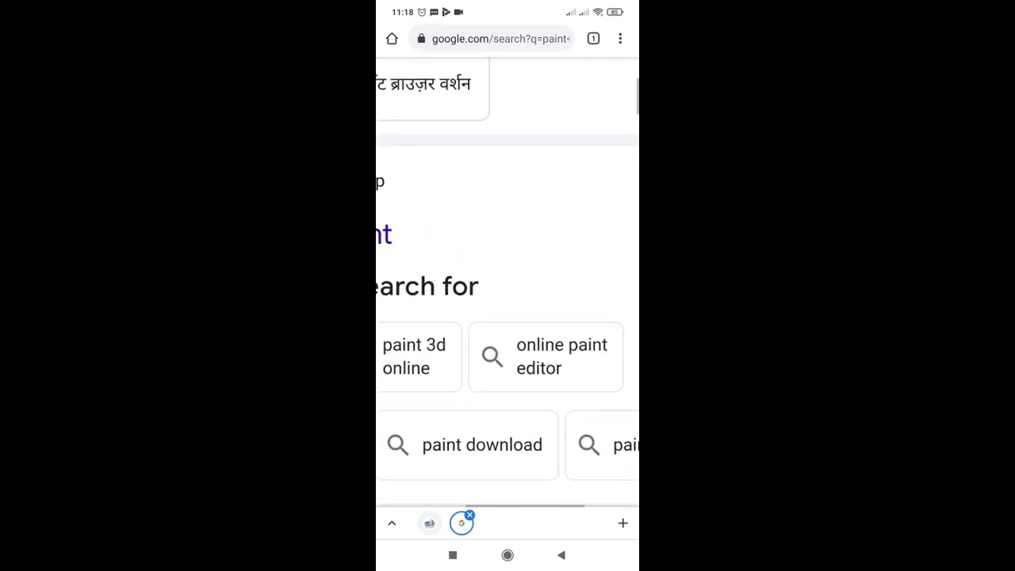
scroll(508, 282, "left", 2)
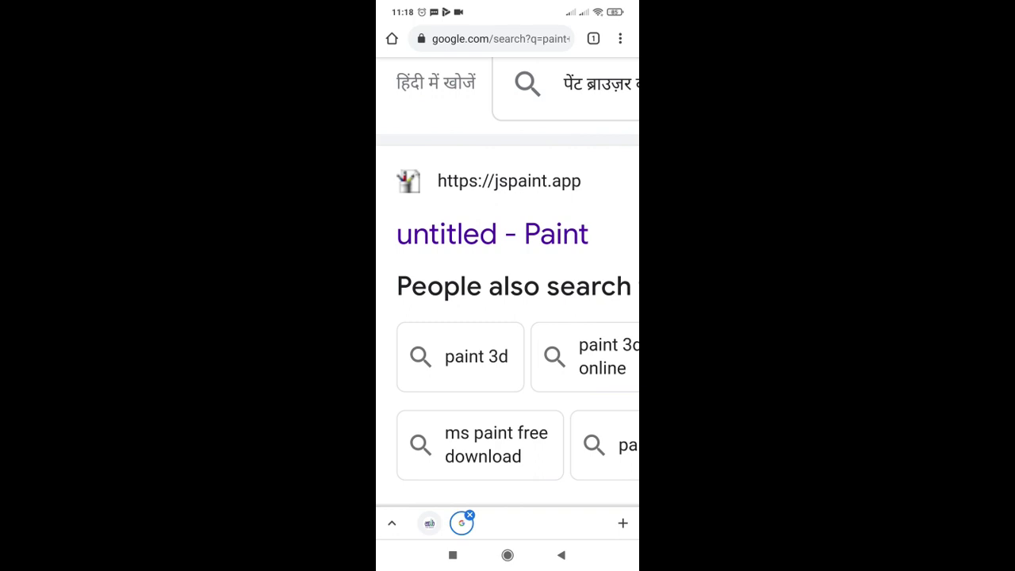
left_click(492, 234)
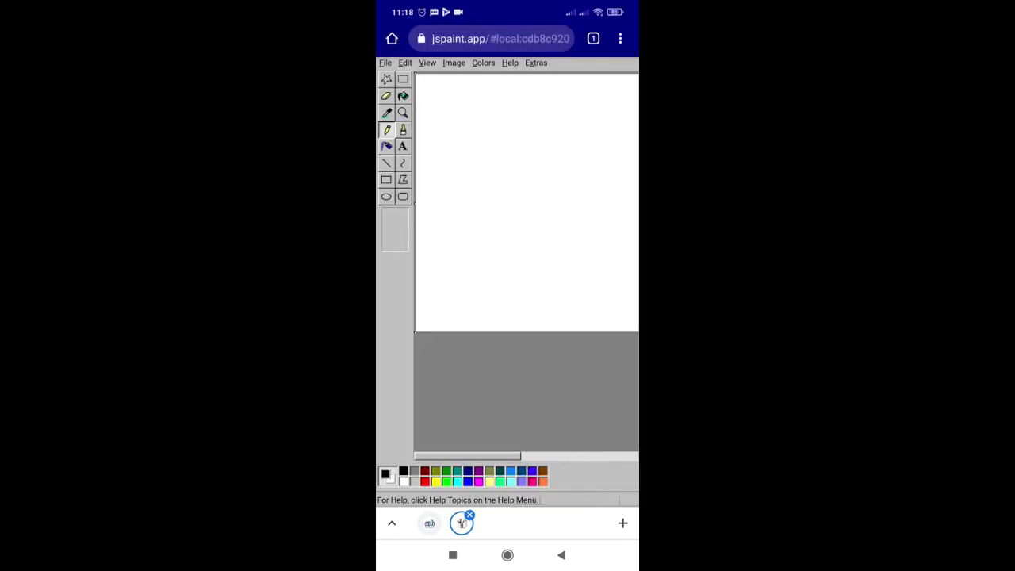
Step: Draw a freehand pencil scribble on the canvas, then undo it via Edit
mouse_move(467, 184)
left_mouse_down()
mouse_move(511, 184)
mouse_move(558, 229)
mouse_move(487, 155)
mouse_move(578, 220)
mouse_move(566, 126)
mouse_move(496, 224)
left_mouse_up()
left_click(405, 62)
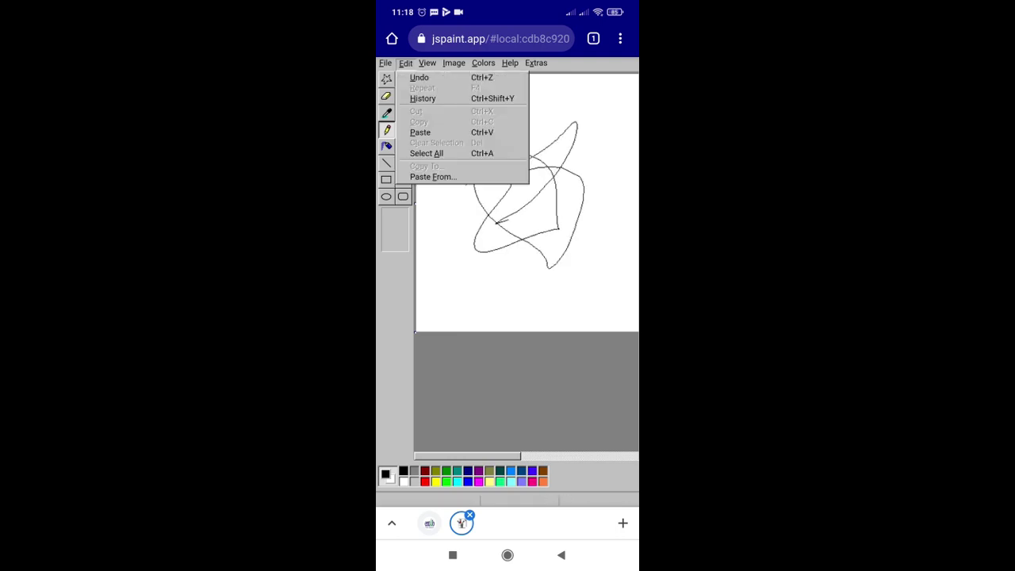
left_click(419, 77)
Step: Draw an ellipse in the upper canvas and fill it solid lime green
left_click(386, 197)
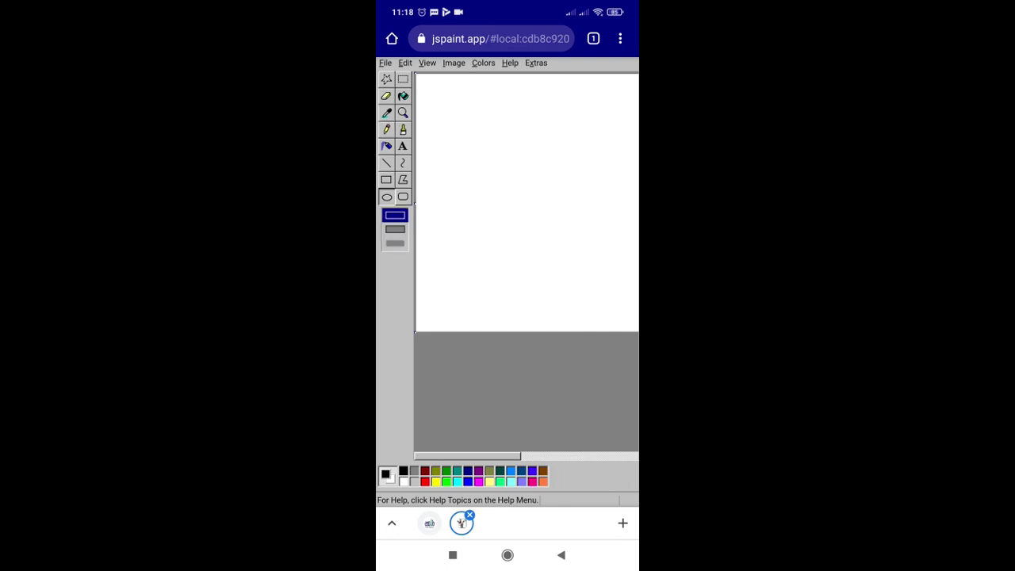
left_click_drag(466, 134, 563, 213)
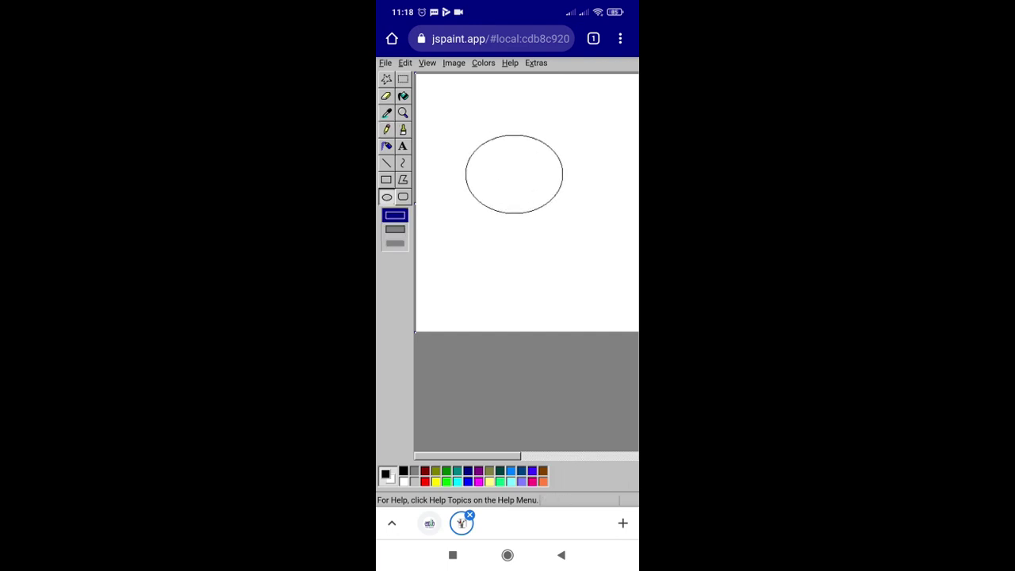
left_click(403, 96)
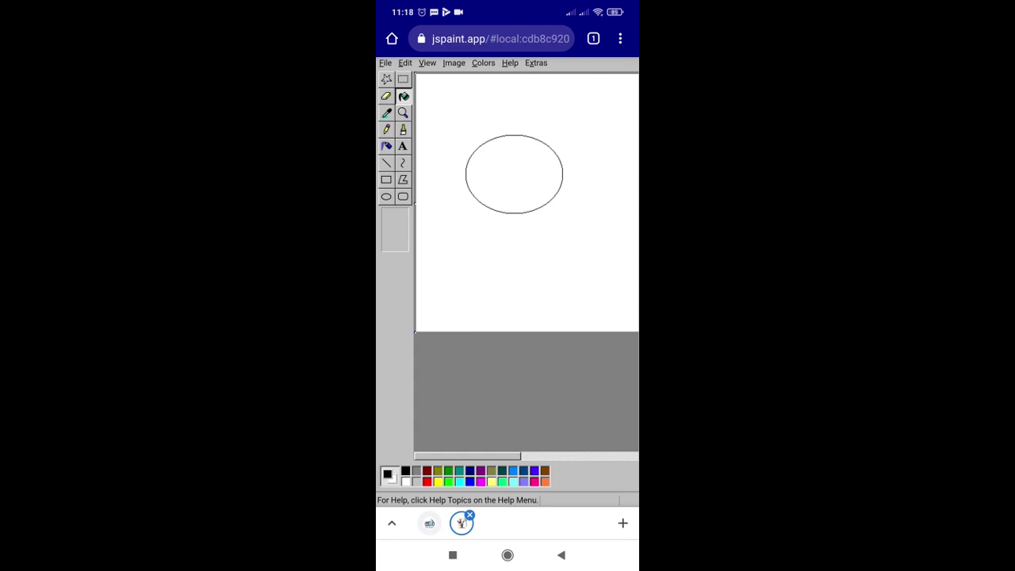
left_click(514, 175)
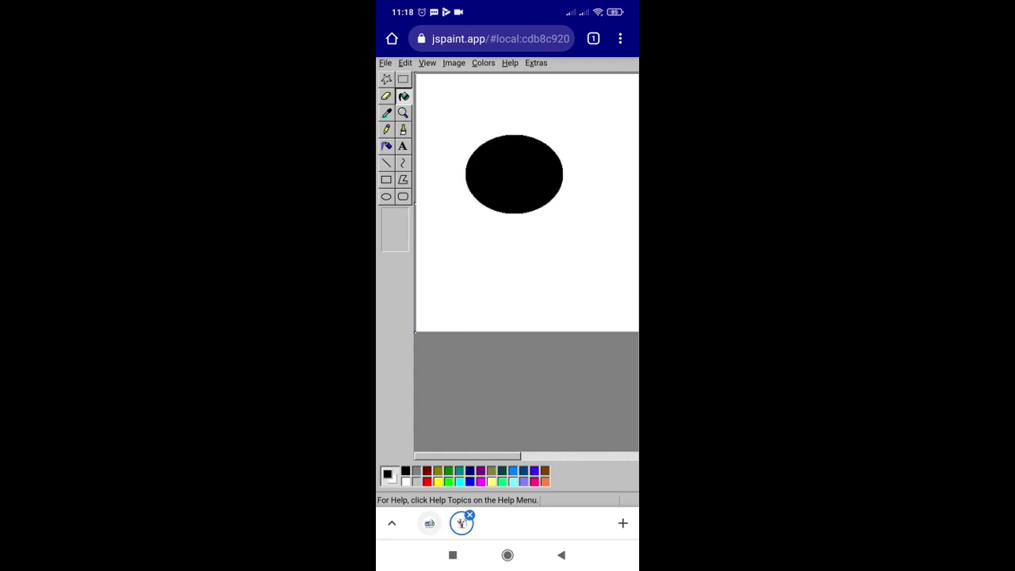
left_click(448, 481)
left_click(514, 174)
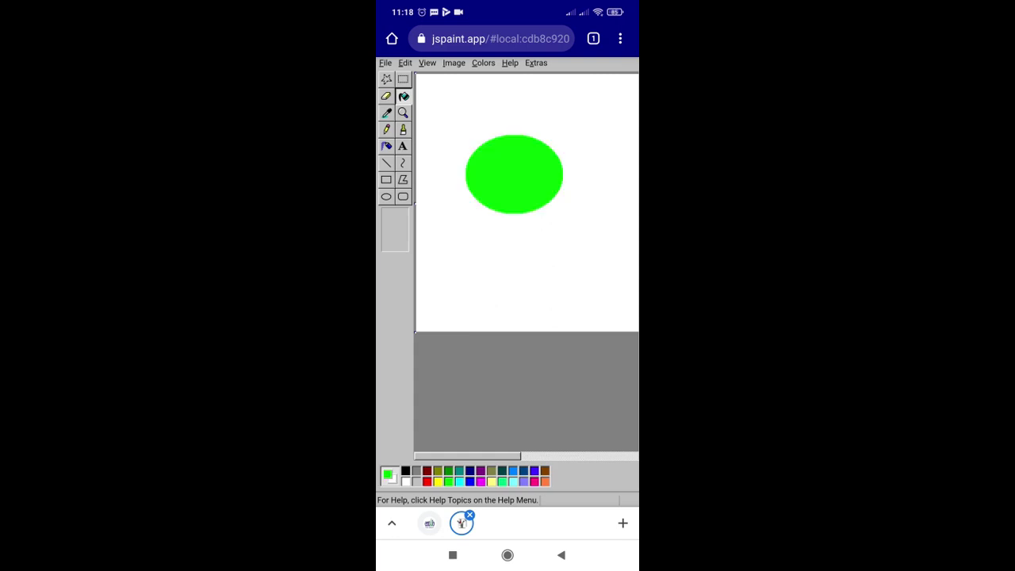